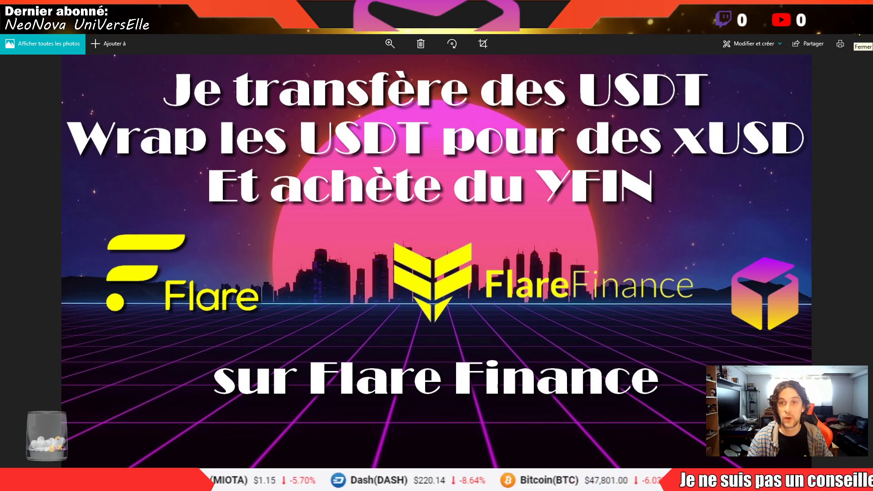
Show the written USDT-to-YFIN instructions image and close the photo viewer.
key(Right)
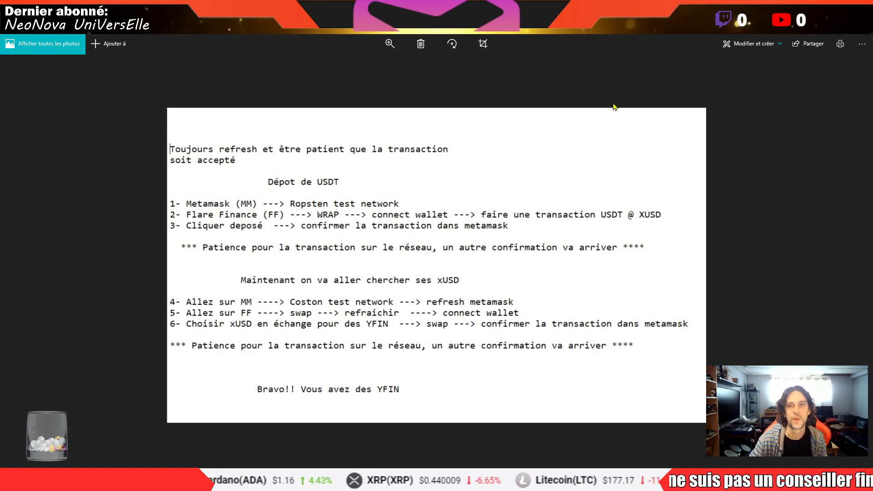
key(alt+F4)
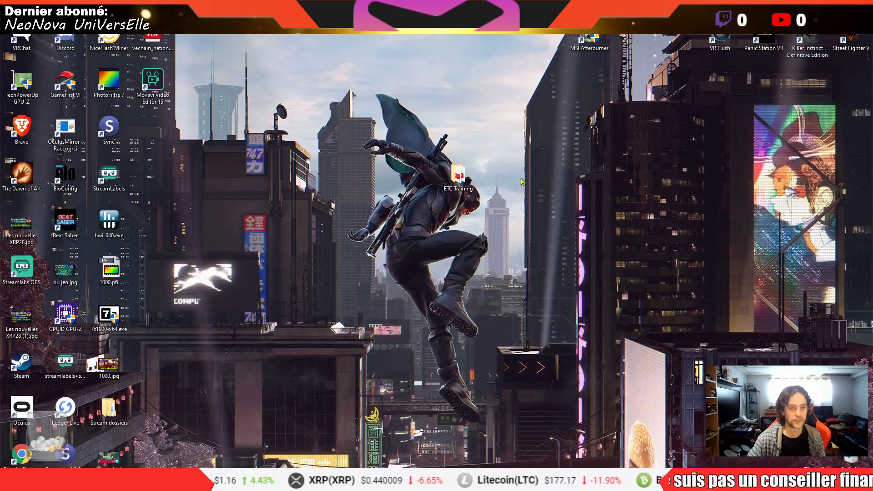
Bring the Brave browser window onto this screen and maximize it.
mouse_move(346, 481)
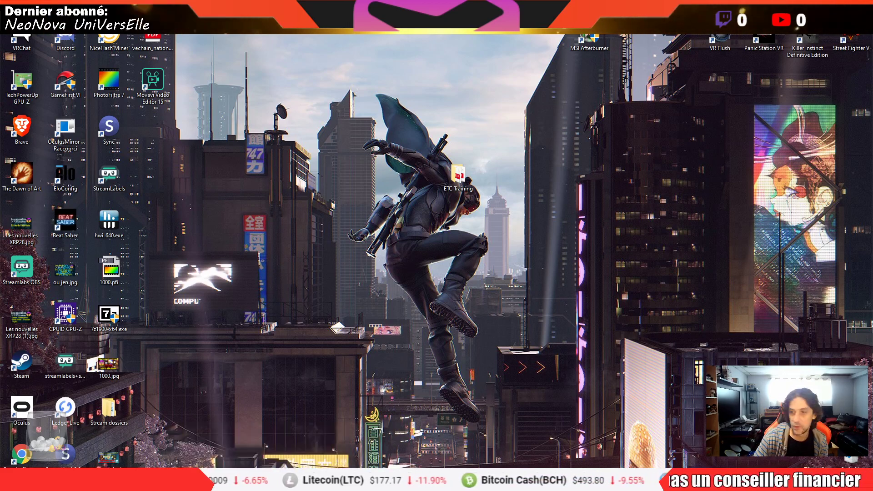
drag(872, 78, 419, 76)
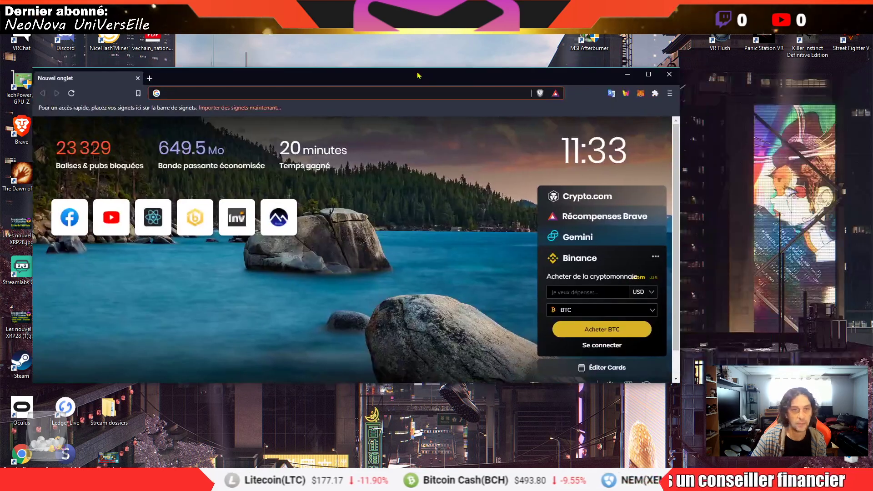
double_click(419, 76)
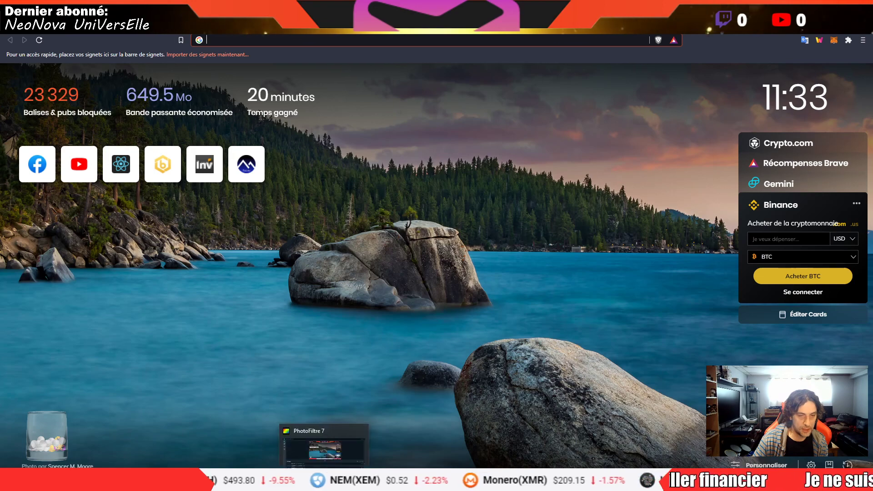
Open the MetaMask wallet in its expanded full-page view.
mouse_move(391, 483)
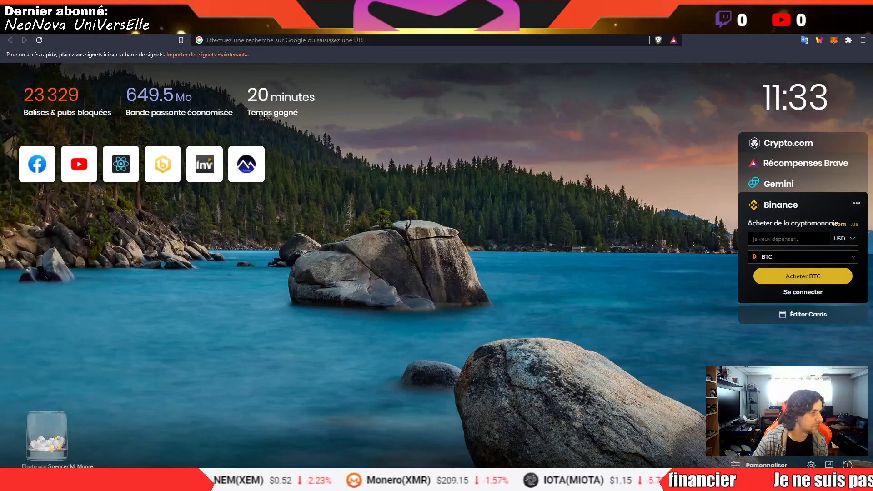
click(833, 40)
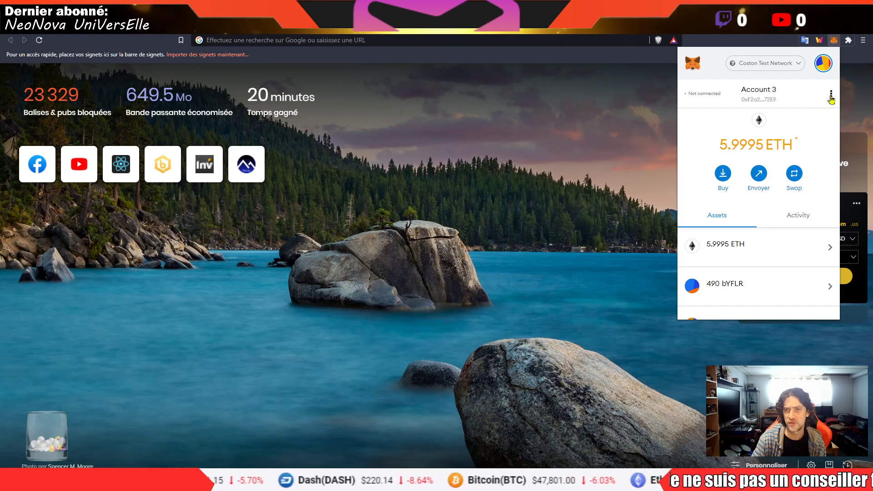
click(830, 96)
click(794, 107)
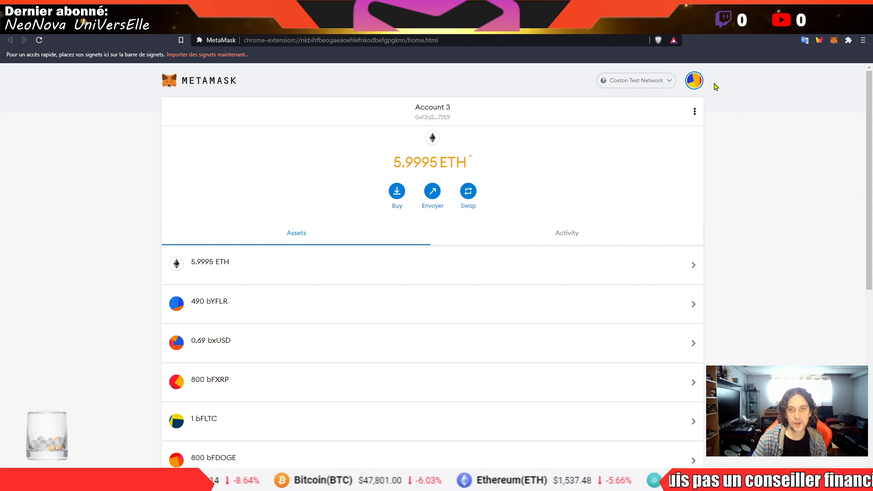
Look over the available networks and examine the account's token list on the Coston Test Network.
click(661, 81)
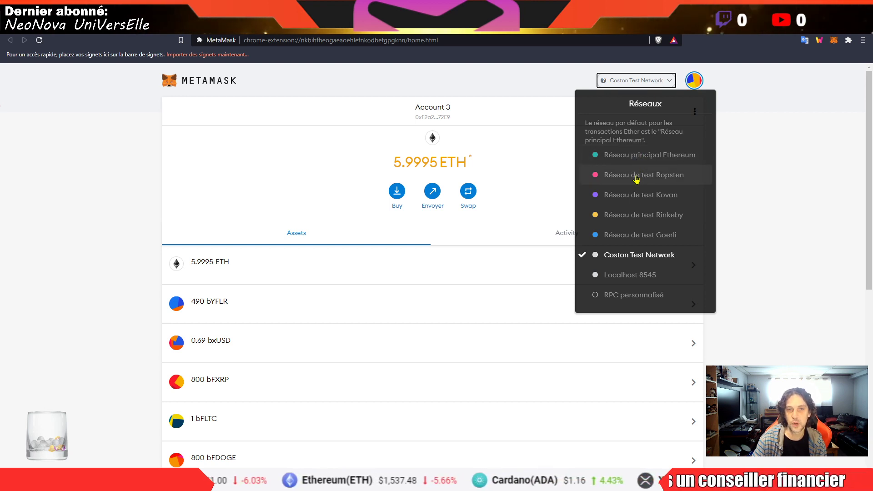
click(807, 171)
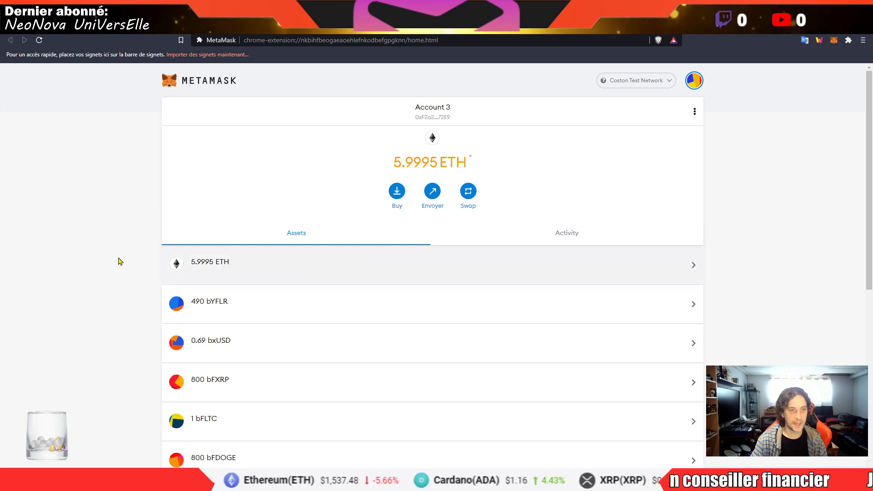
scroll(381, 152, down, 1)
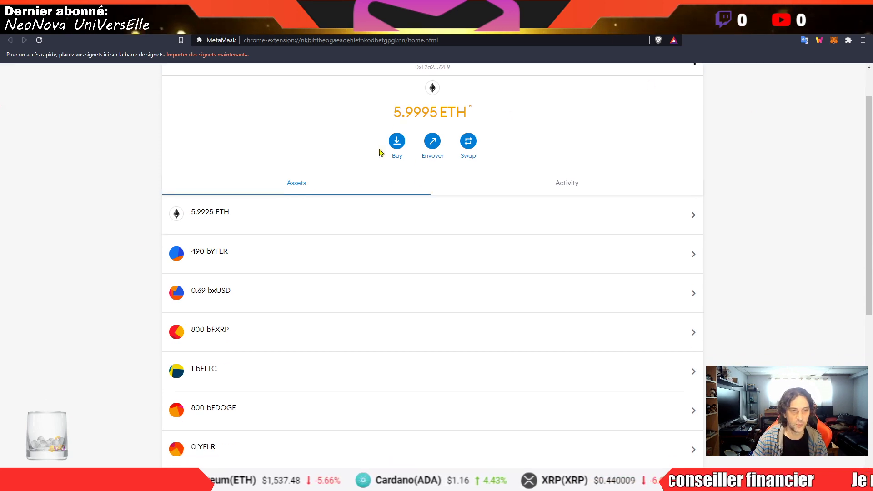
scroll(380, 152, down, 1)
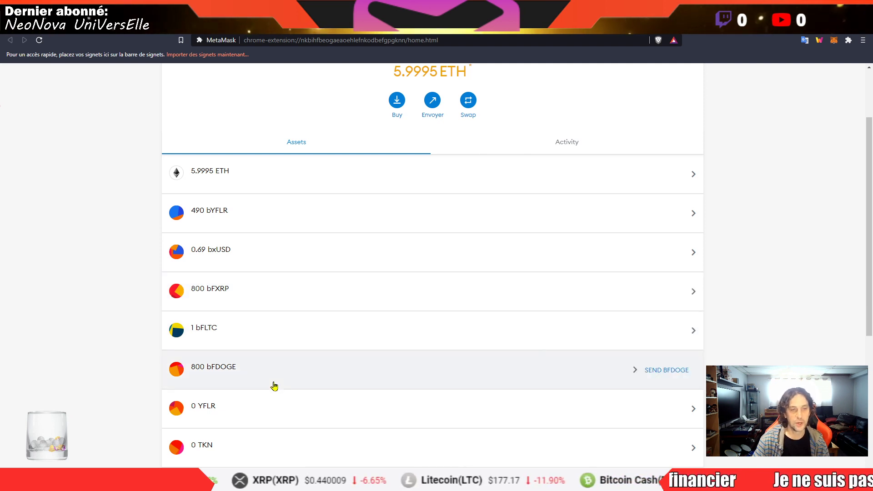
scroll(288, 372, down, 6)
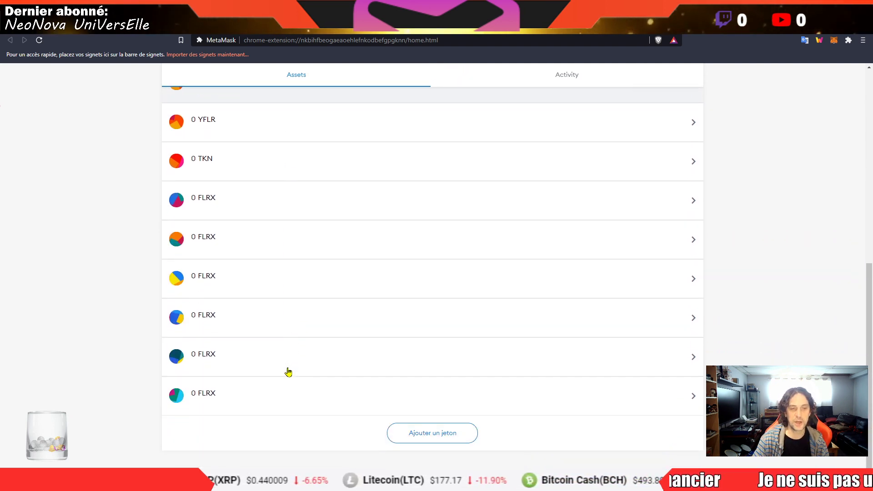
scroll(288, 371, up, 2)
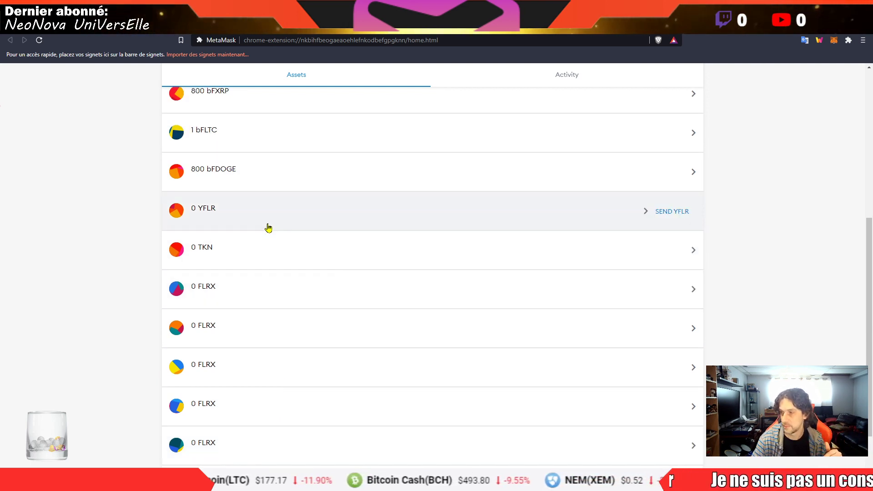
scroll(268, 228, up, 5)
scroll(269, 227, down, 4)
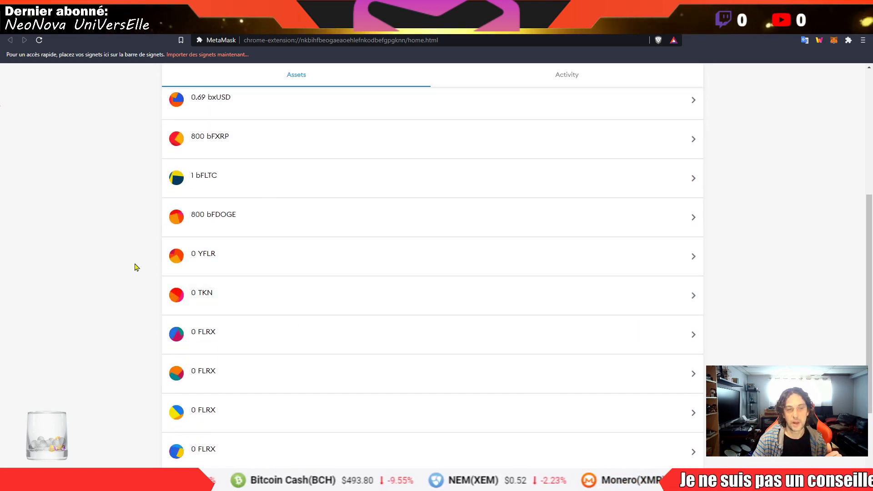
scroll(134, 267, up, 5)
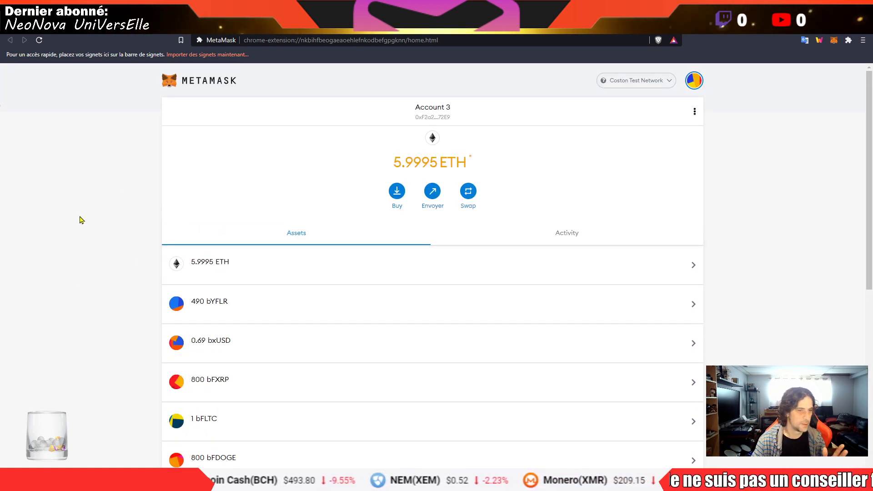
scroll(114, 236, down, 2)
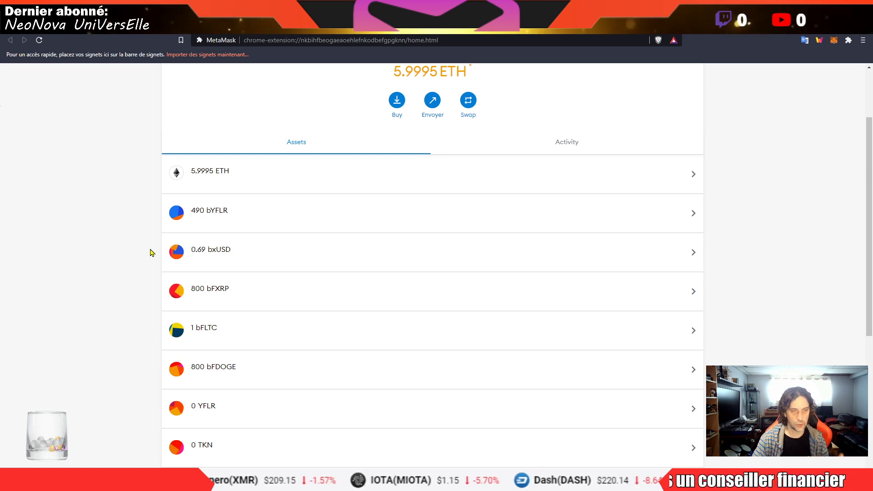
scroll(151, 252, up, 2)
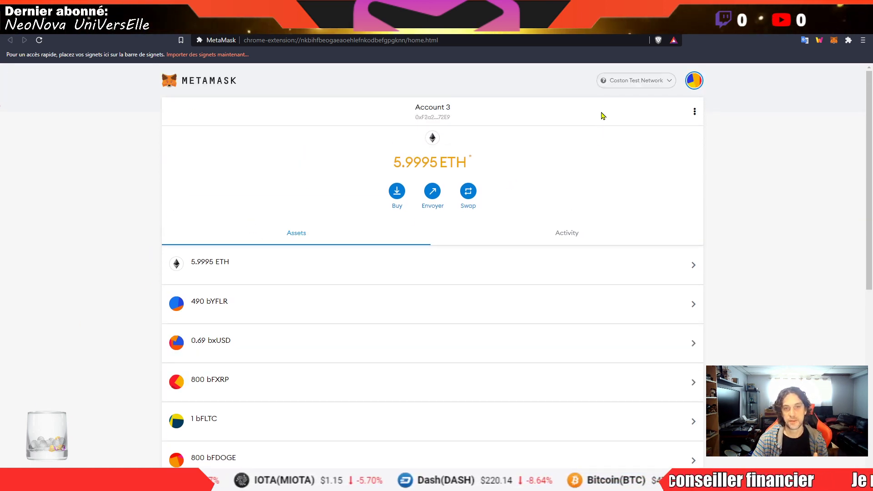
Switch the wallet to the Ropsten test network, check its bUSDT and USDT assets, and reload the page.
click(624, 83)
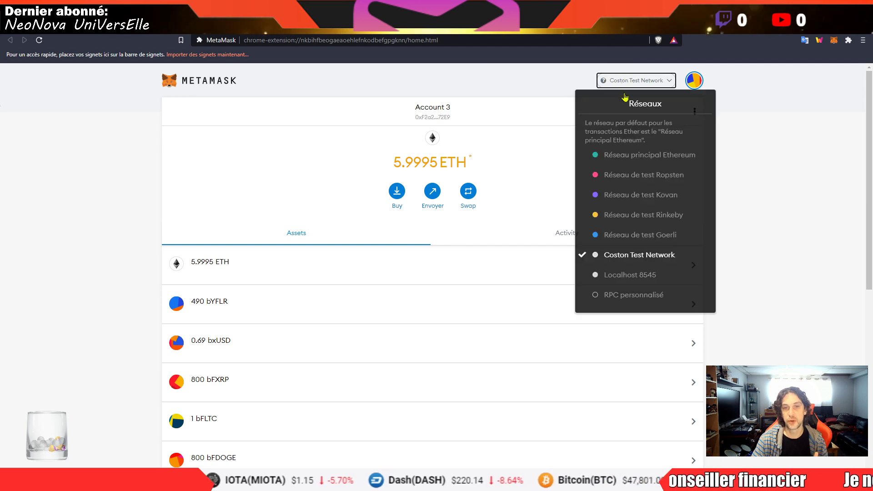
click(640, 180)
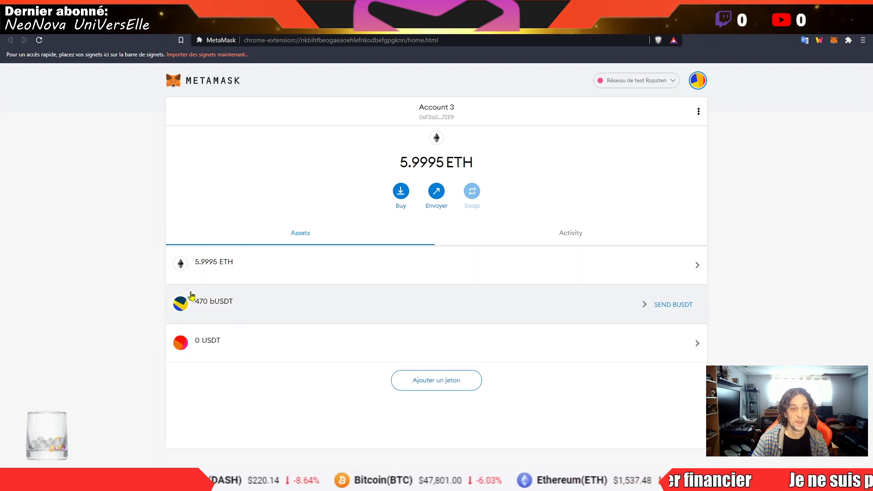
mouse_move(231, 310)
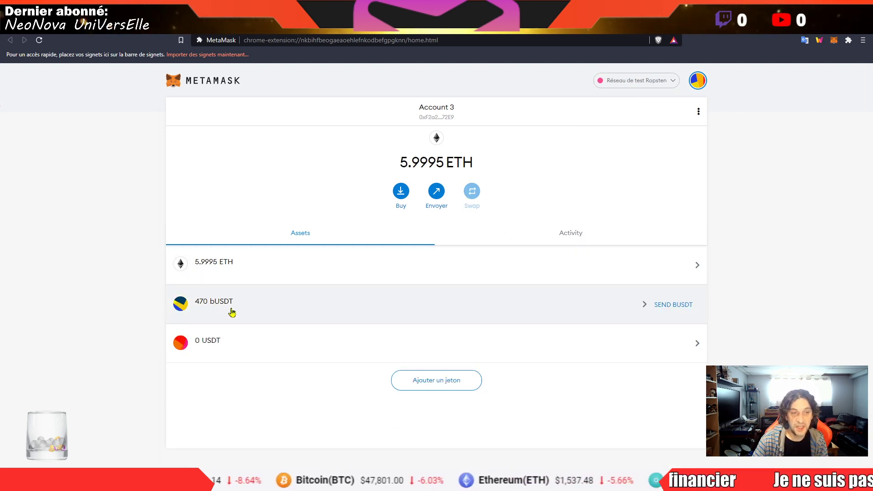
mouse_move(188, 349)
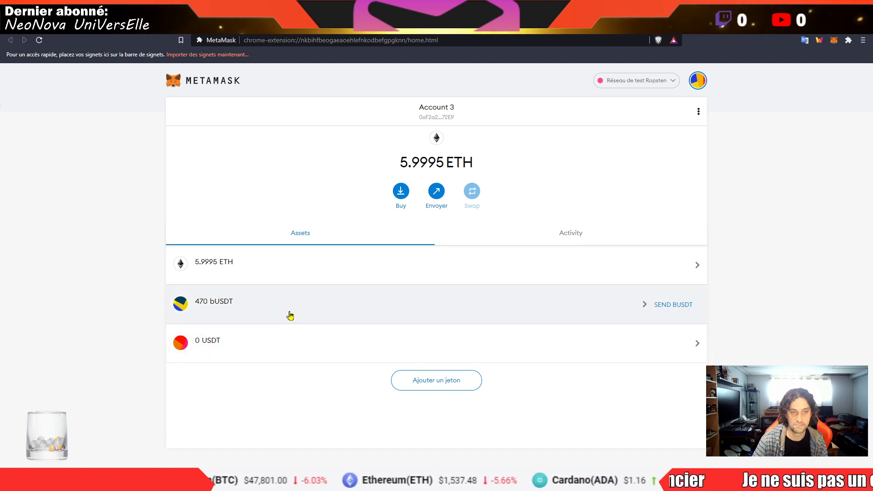
mouse_move(264, 304)
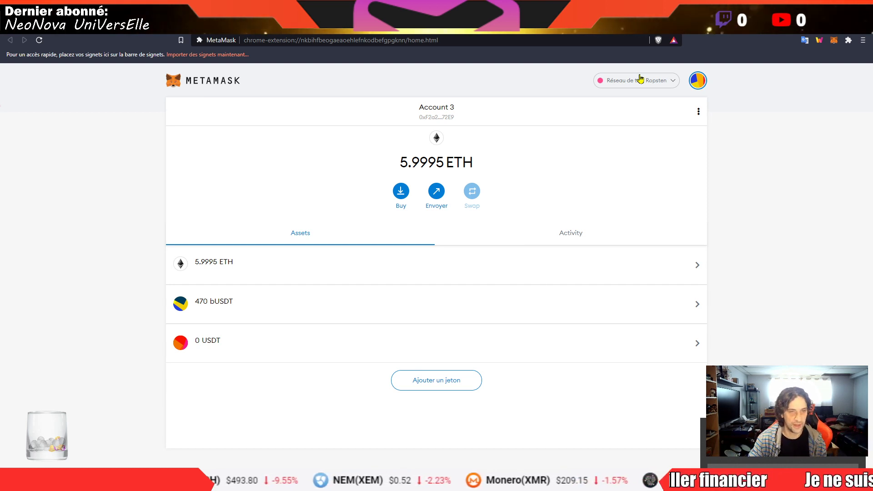
click(40, 41)
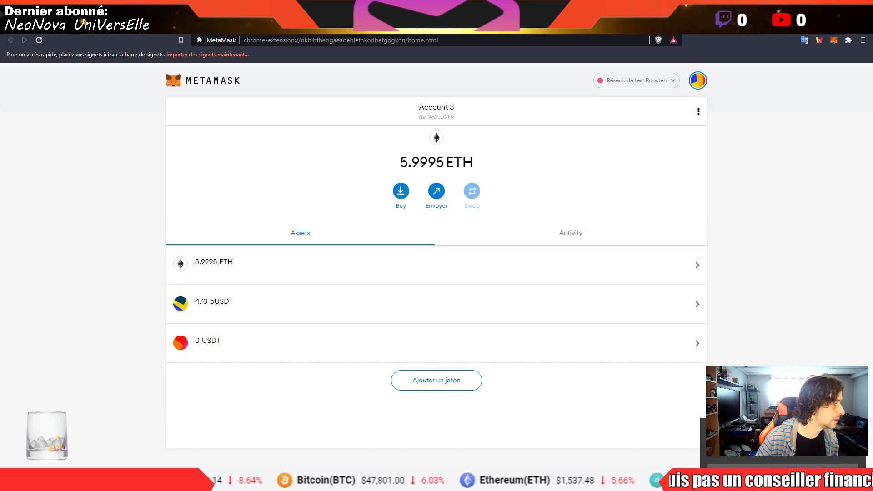
Switch to the Flare Finance browser window, open the Wrap page and connect the wallet.
drag(0, 169, 323, 34)
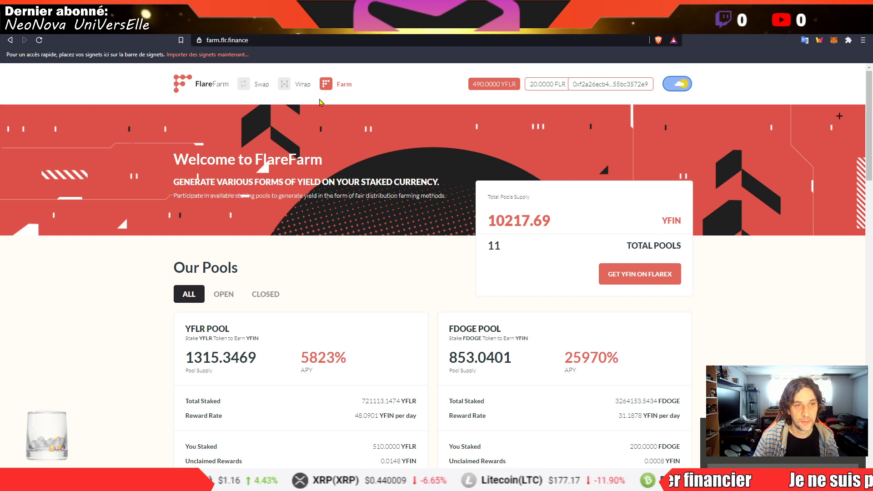
click(283, 88)
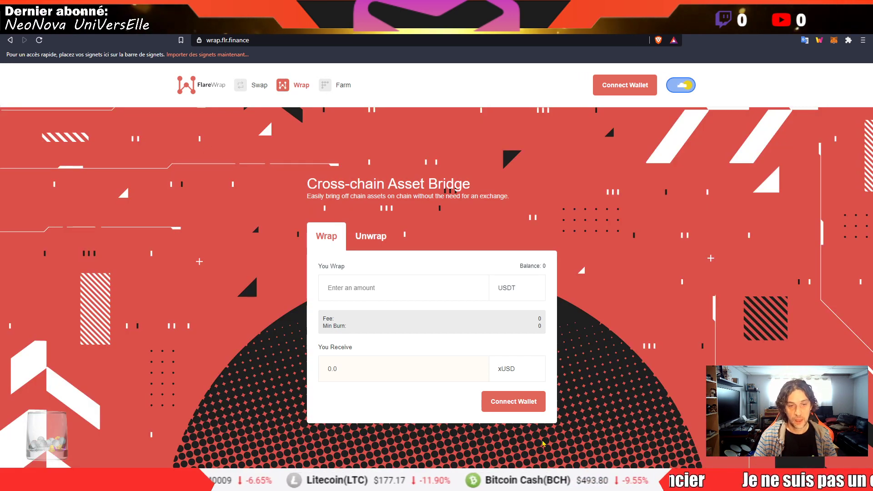
click(502, 401)
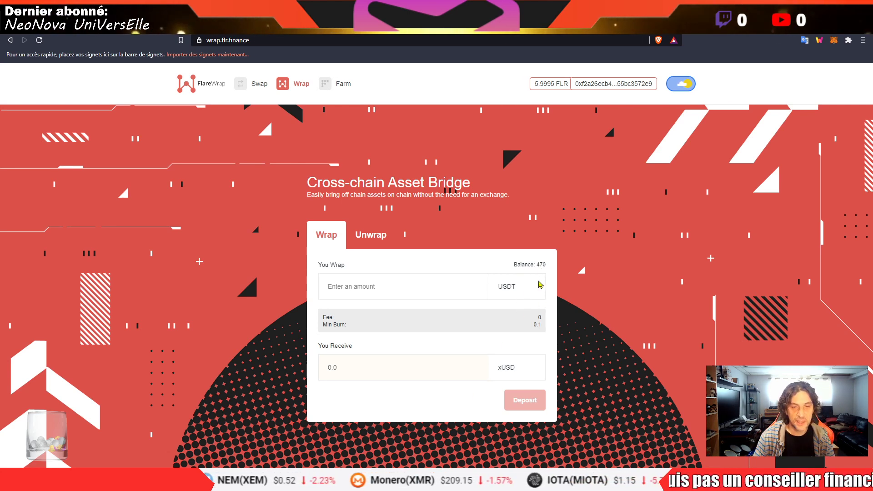
Check the available USDT balance on the Wrap form and set the amount to wrap to 100 USDT.
drag(540, 265, 518, 295)
click(509, 268)
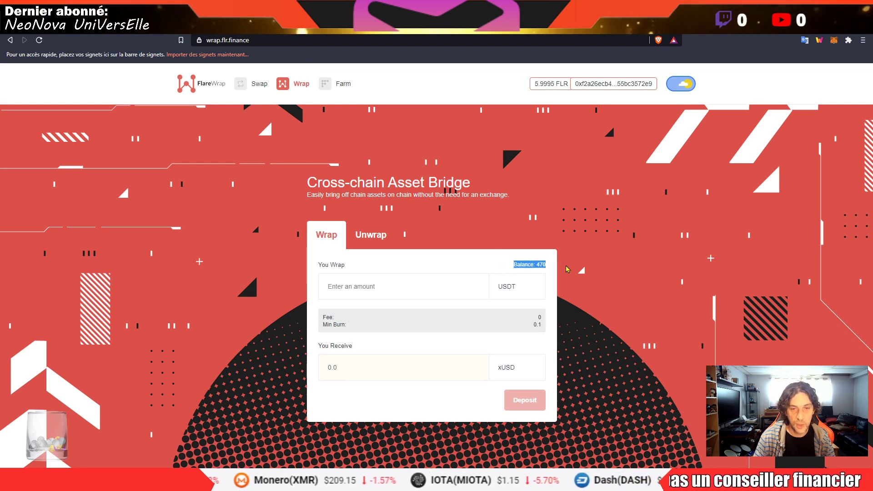
click(519, 295)
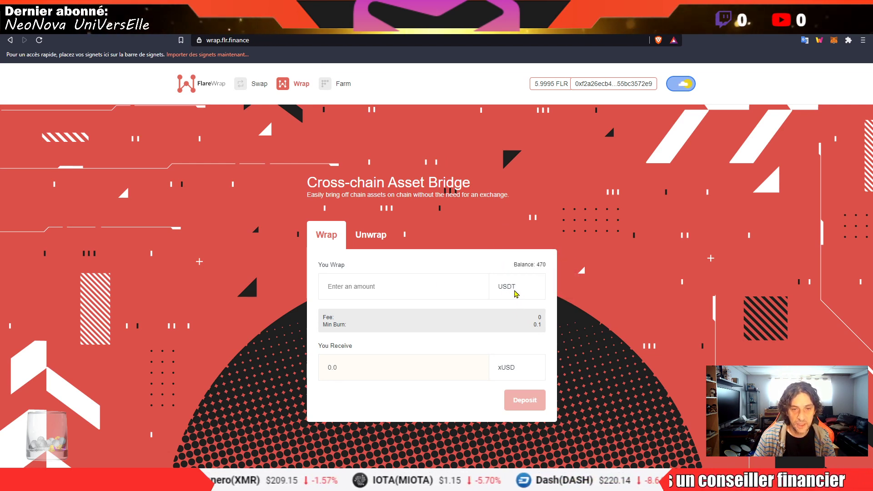
click(375, 290)
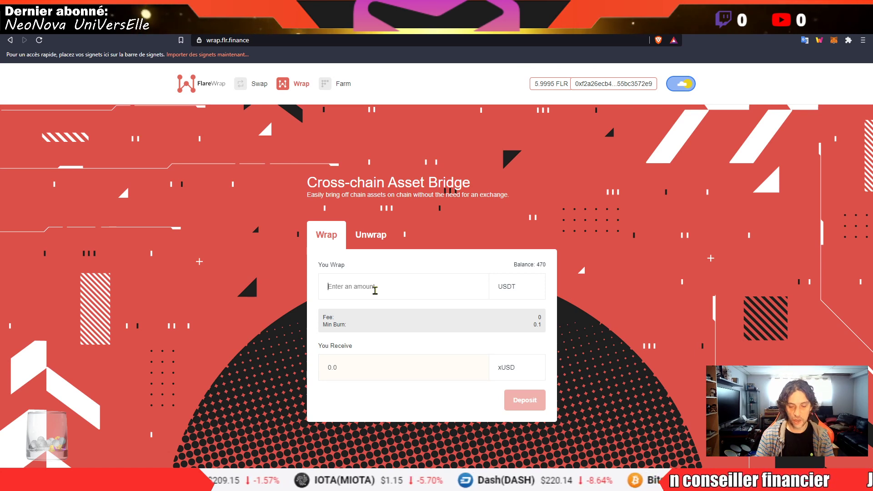
text(100)
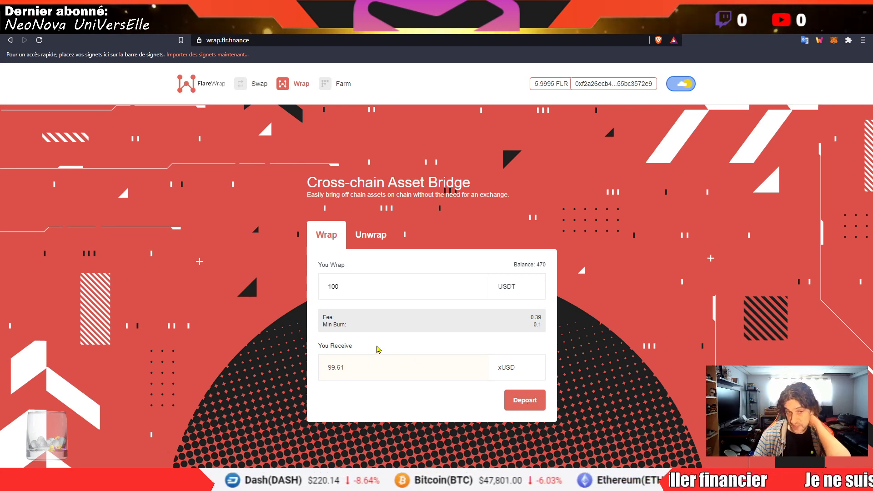
click(375, 287)
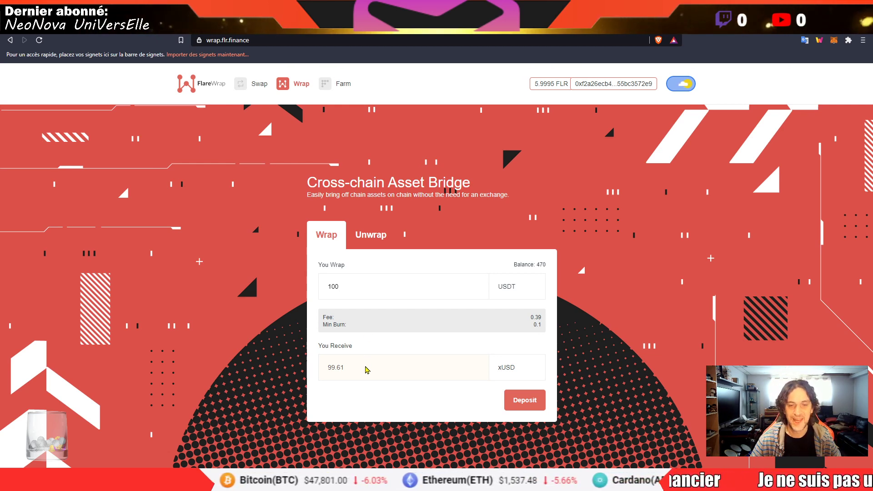
Deposit the USDT for wrapping into xUSD and confirm the transaction in MetaMask.
click(529, 408)
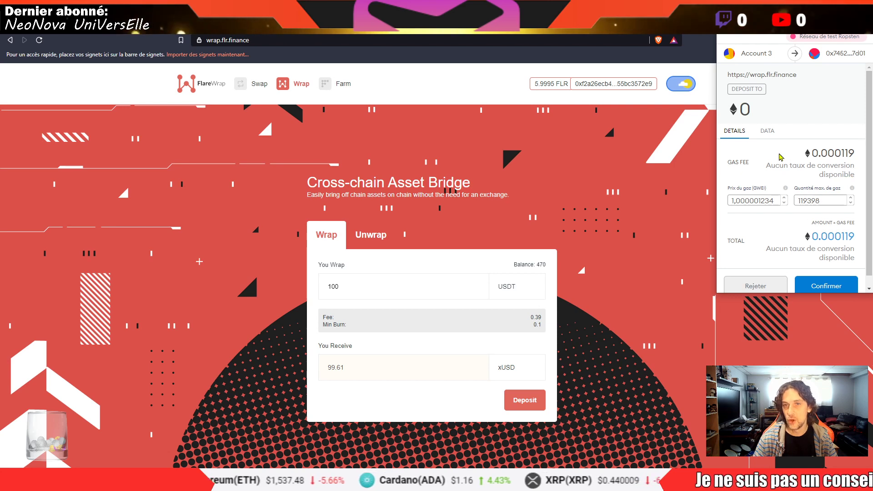
scroll(781, 157, down, 1)
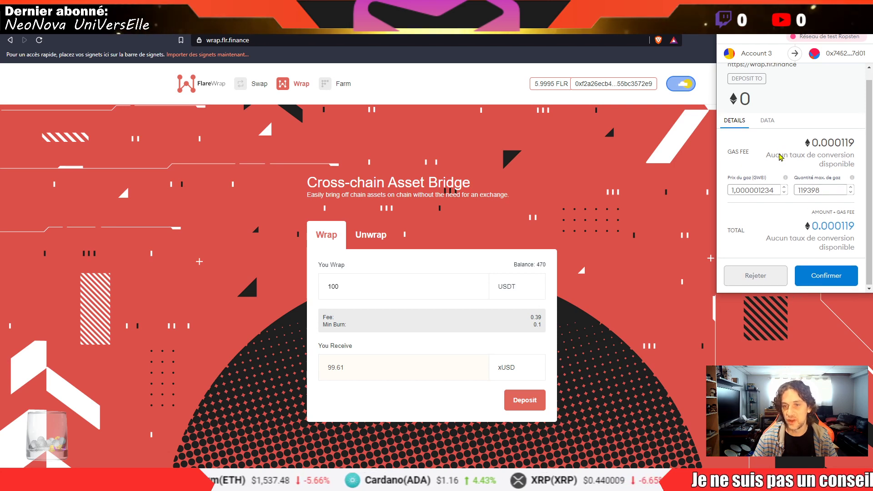
click(833, 282)
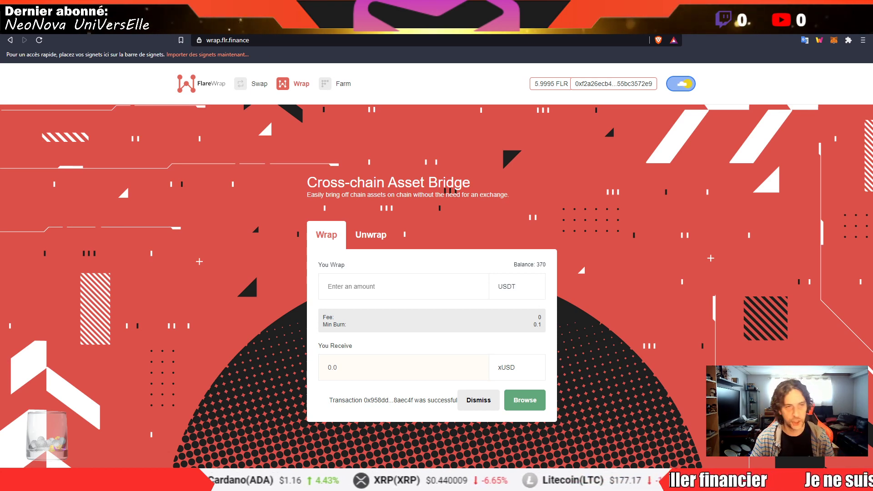
Check the bUSDT asset in the MetaMask wallet, switch it to the Coston Test Network and reload the page.
click(157, 28)
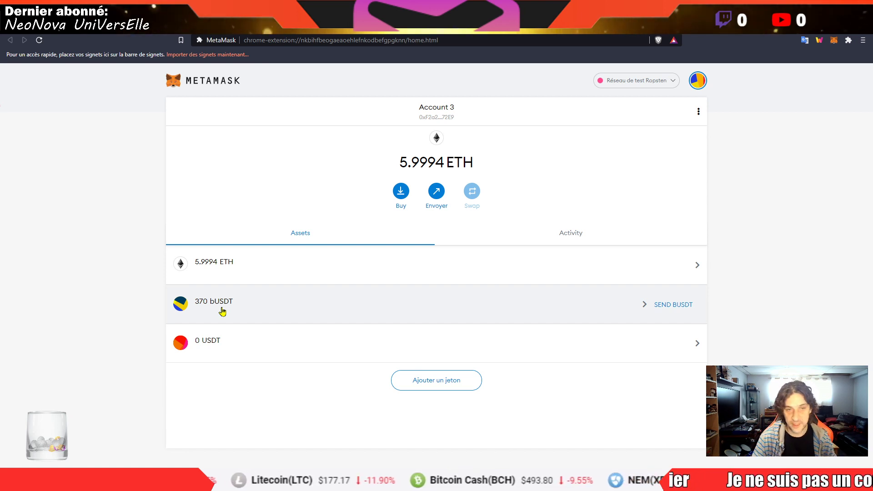
click(674, 88)
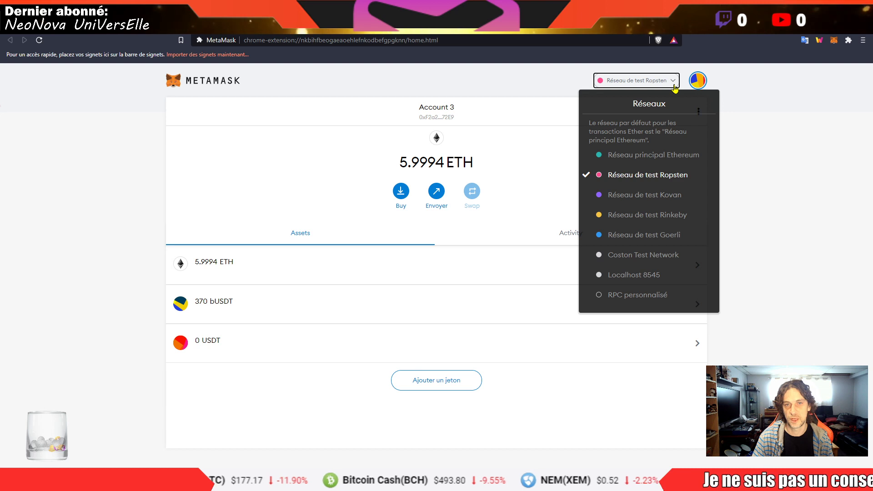
click(637, 255)
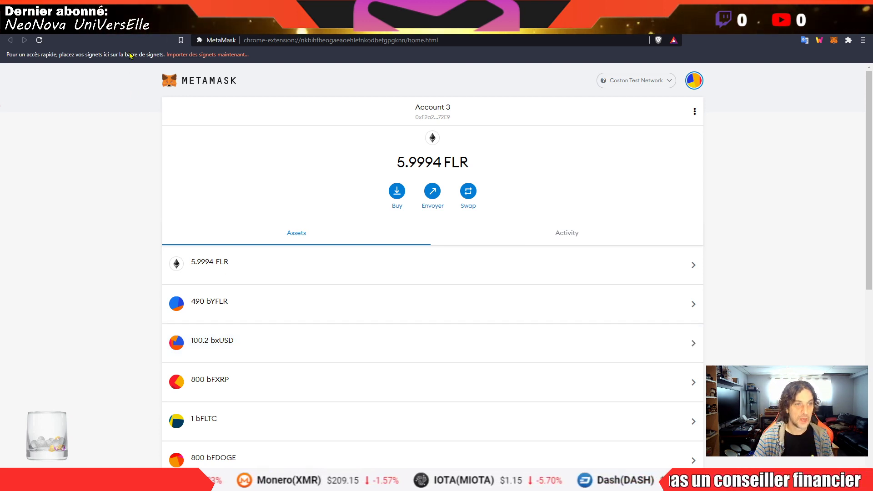
click(39, 41)
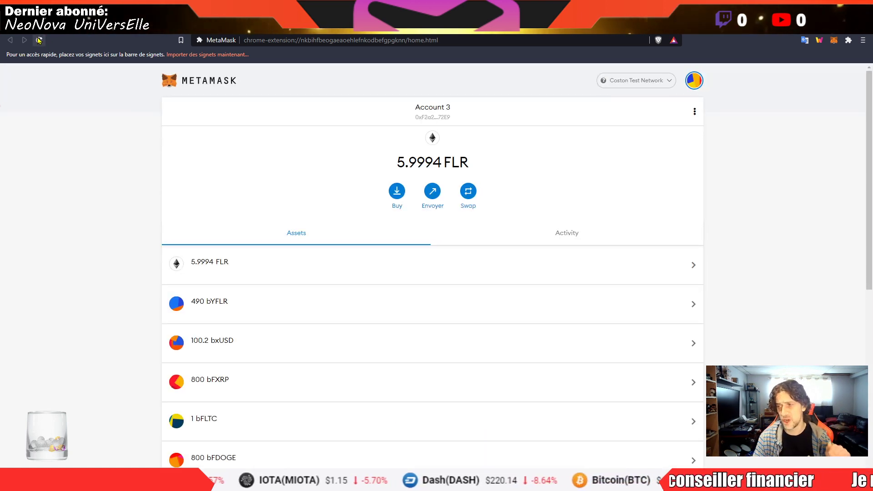
Return to the Flare Finance Wrap page, reload it and open the Swap page.
key(ctrl+Tab)
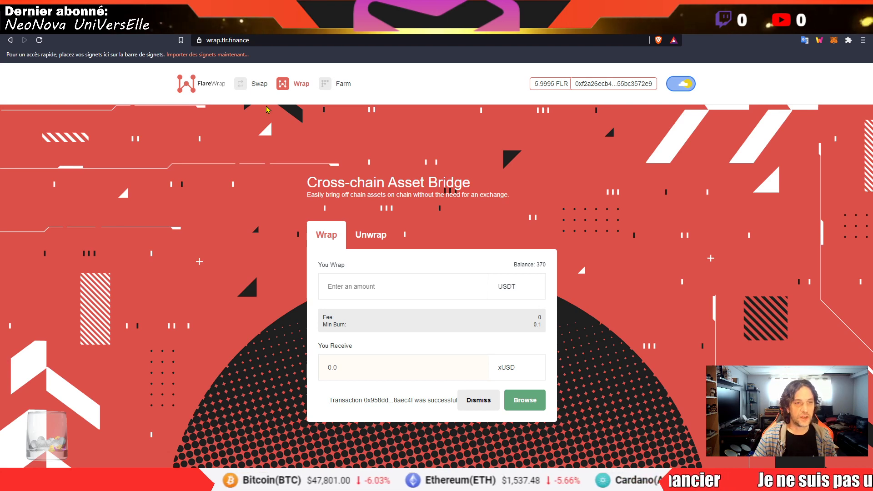
click(38, 40)
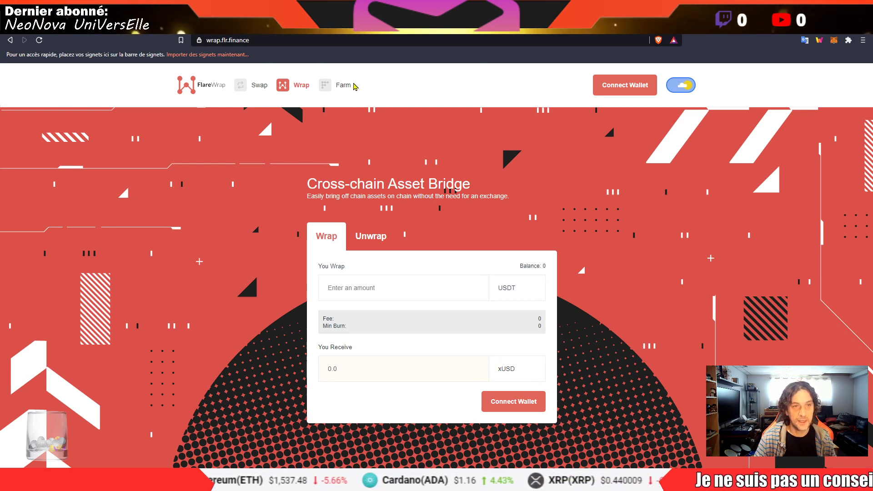
click(249, 90)
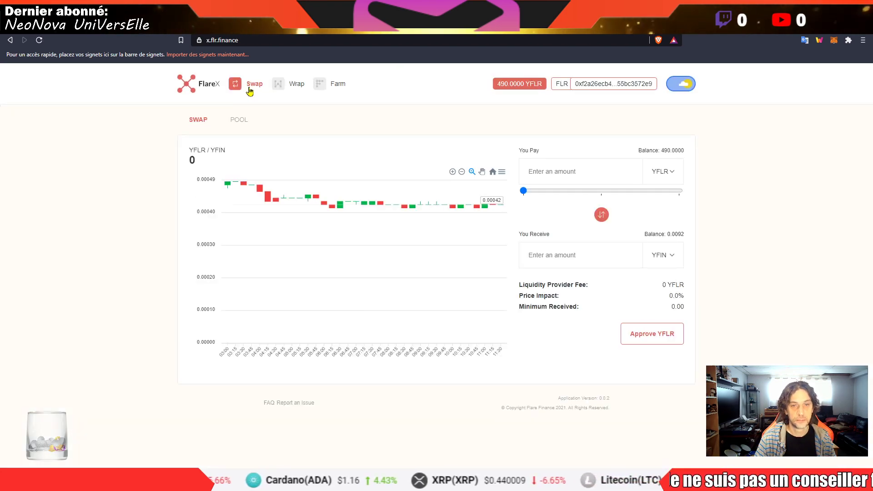
Review the tokens available to pay and receive, and choose xUSD as the token to pay with.
click(671, 182)
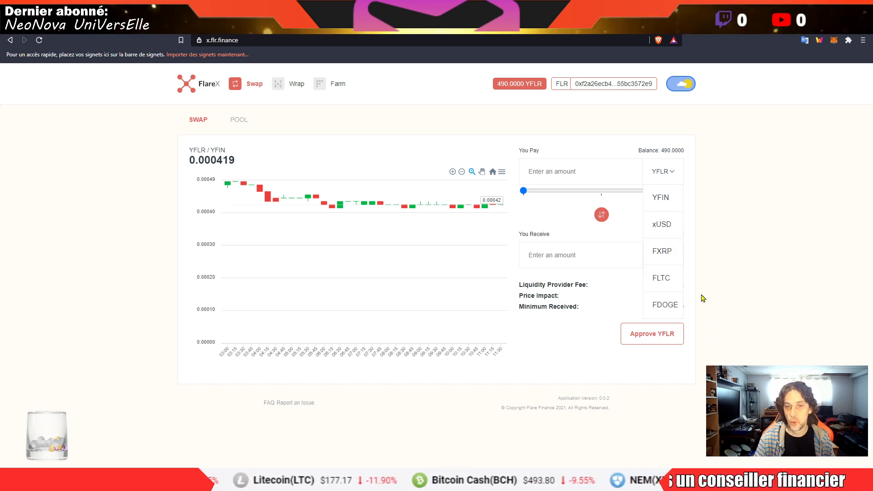
click(671, 178)
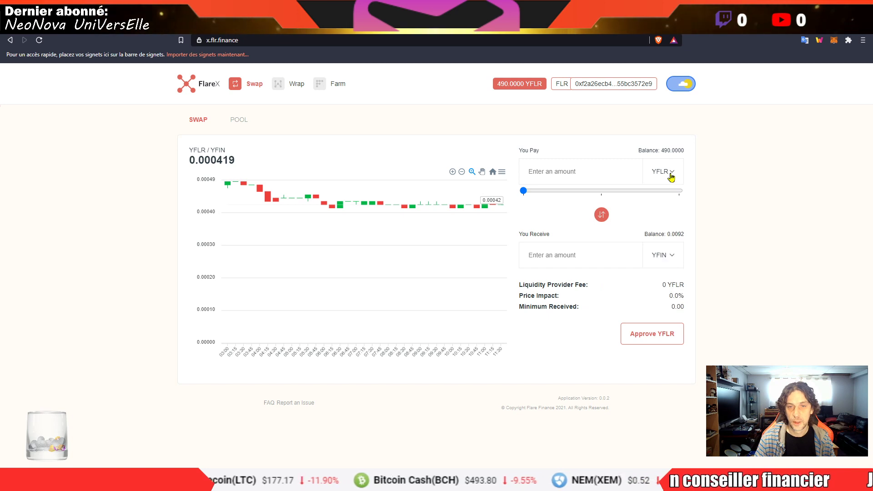
click(674, 255)
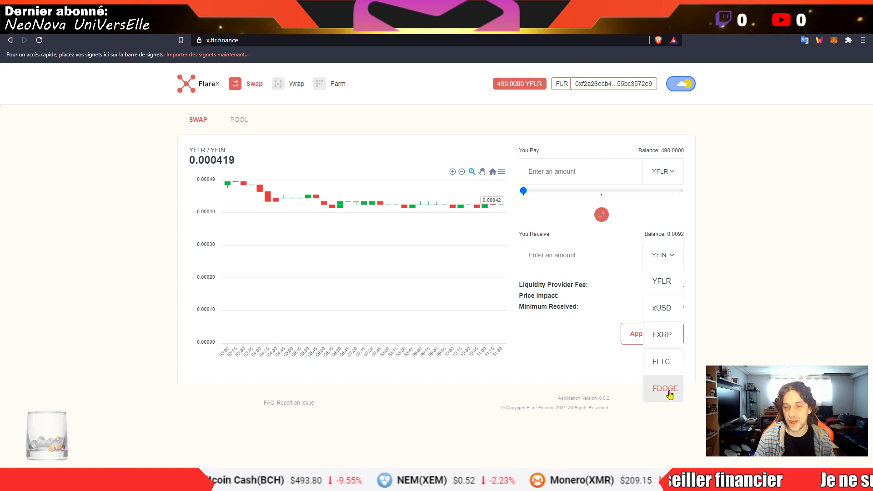
click(670, 256)
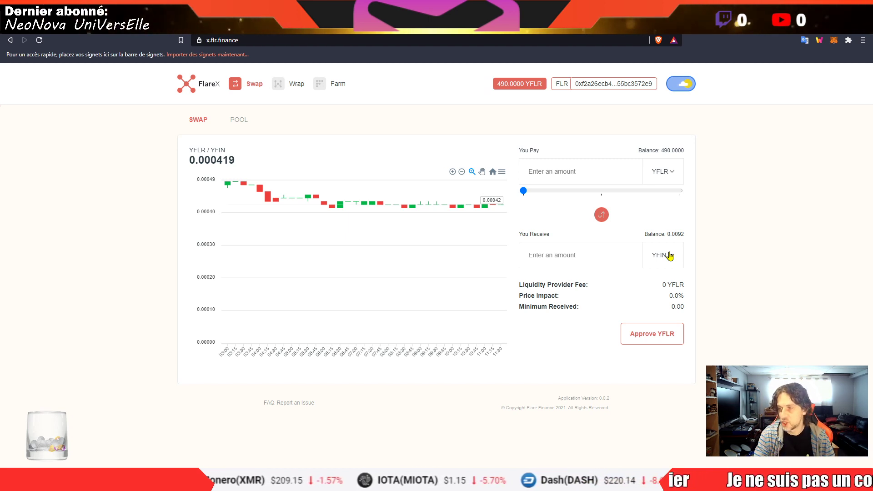
click(665, 172)
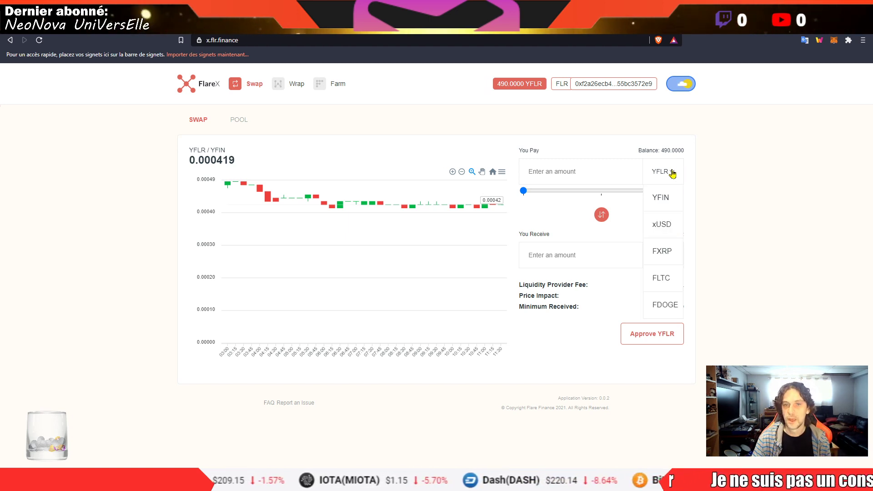
click(665, 227)
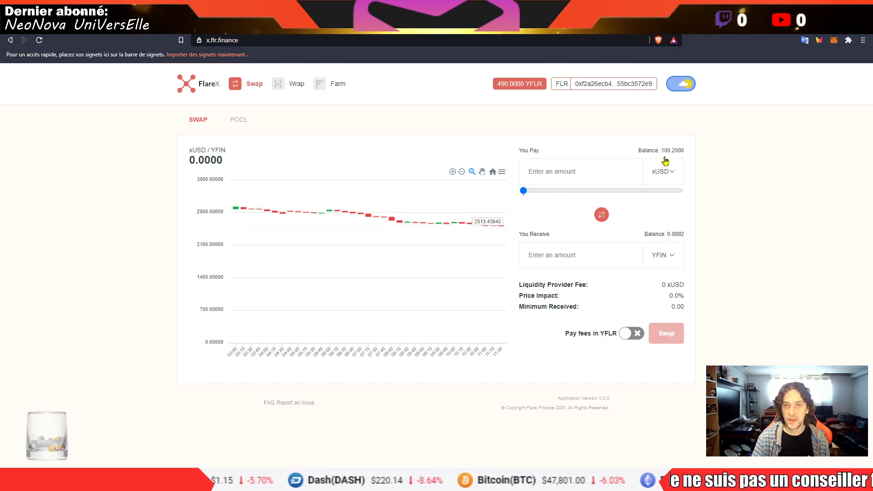
Check the available xUSD balance and set the amount to pay to 5 xUSD.
drag(670, 150, 730, 159)
click(730, 159)
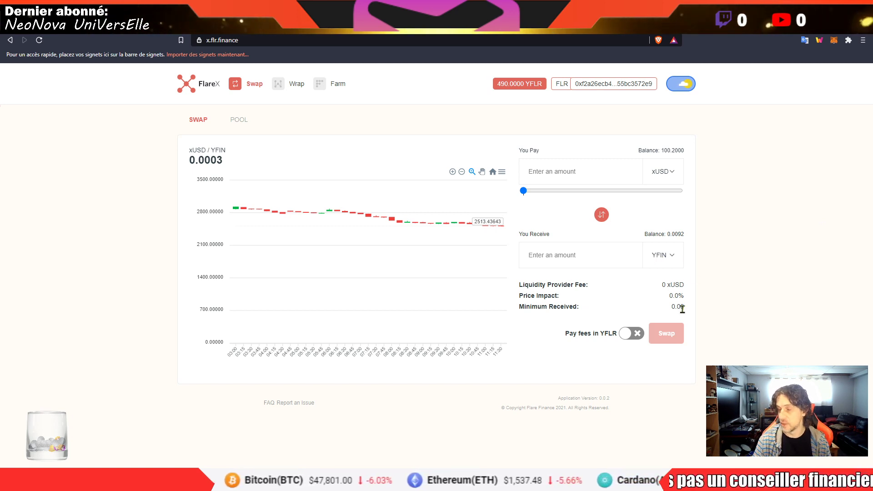
click(565, 174)
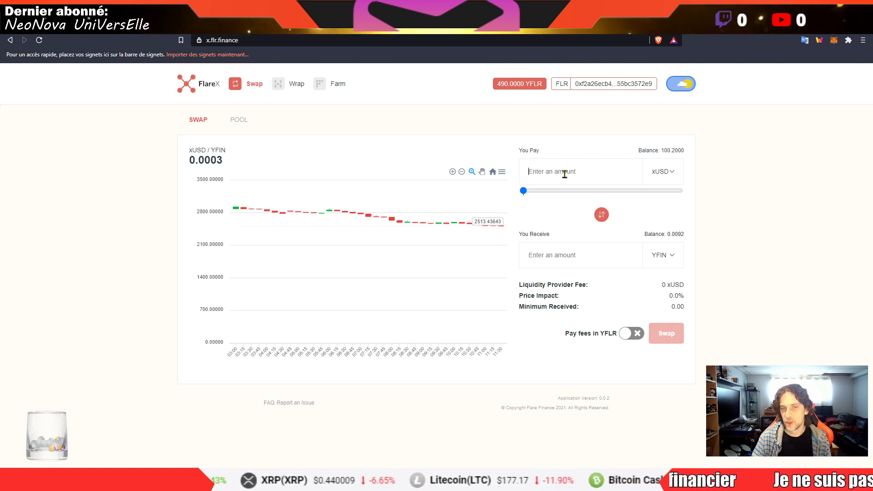
text(5)
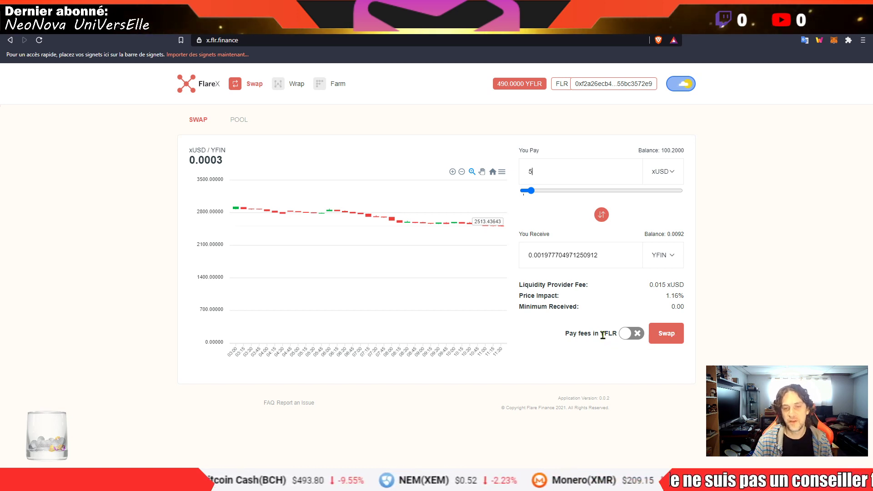
Compare the liquidity provider fee and price impact with paying fees in YFLR enabled and disabled, leaving the option off.
click(630, 336)
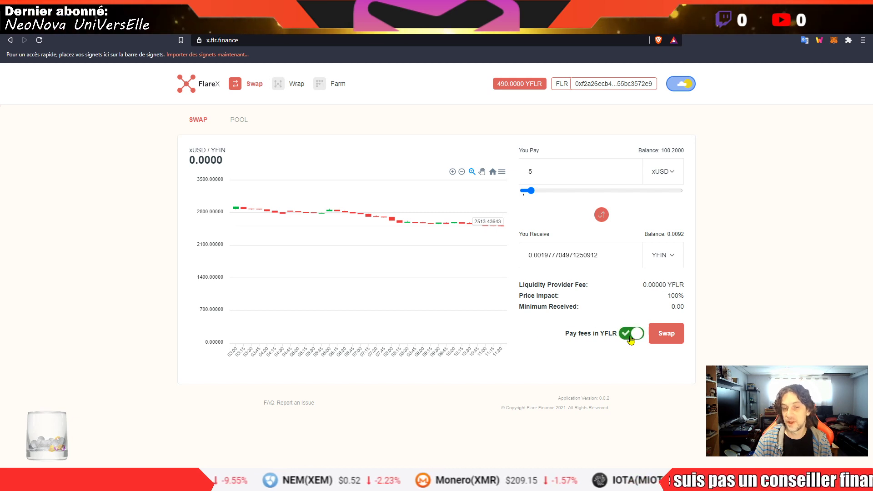
click(611, 334)
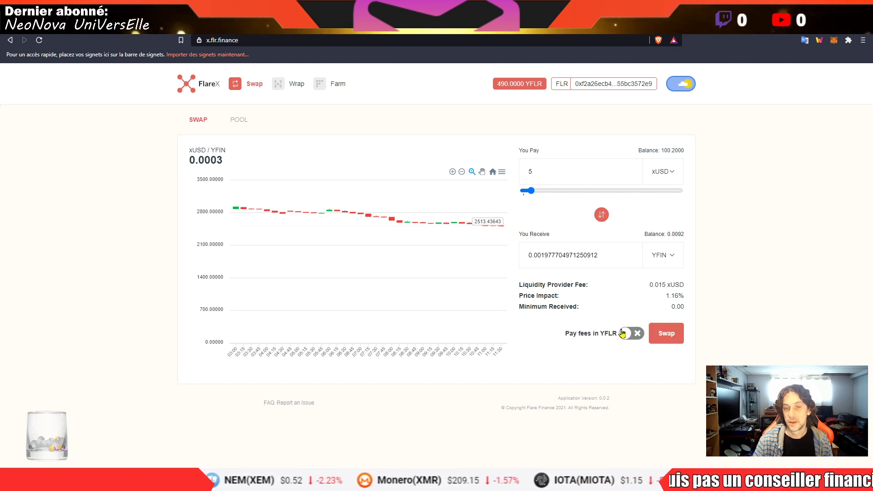
click(622, 333)
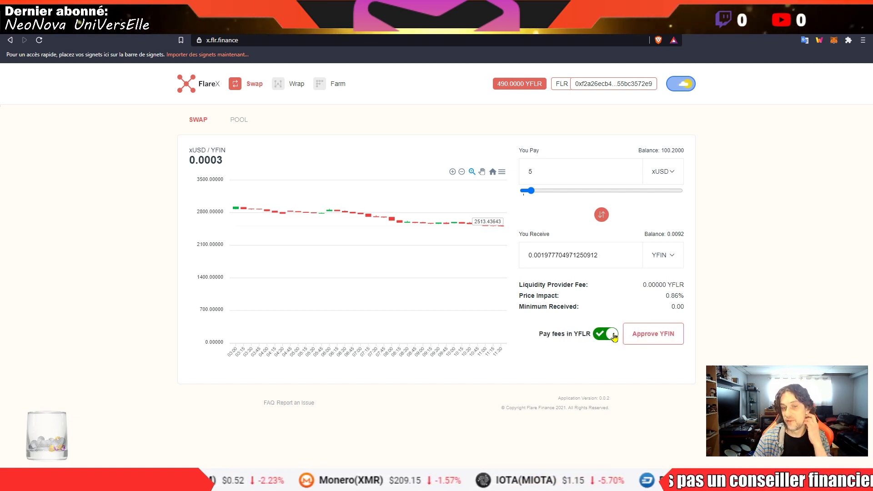
click(613, 335)
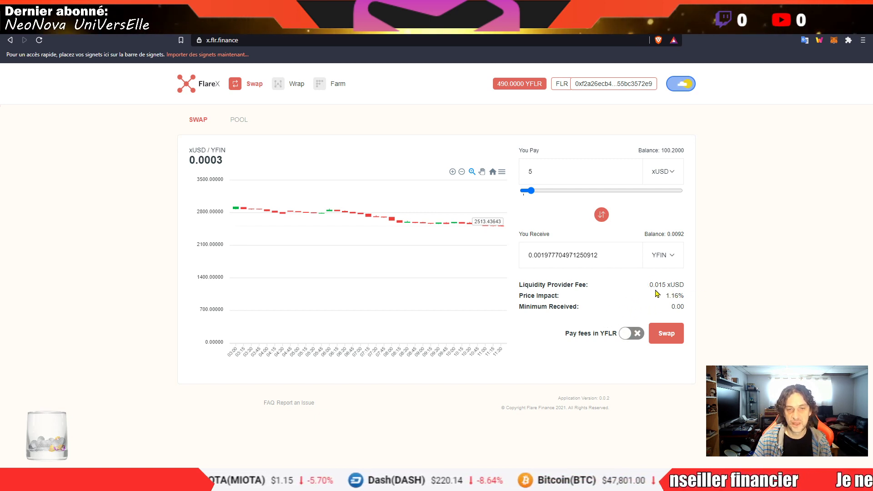
click(630, 335)
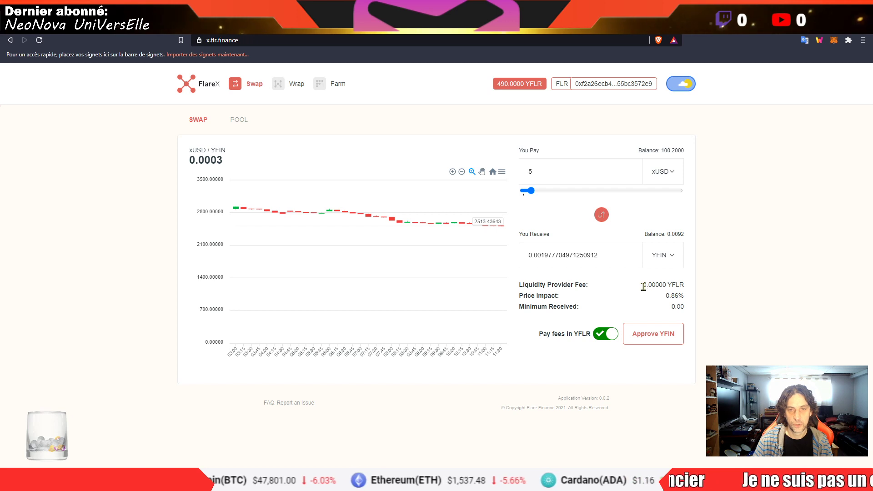
click(609, 334)
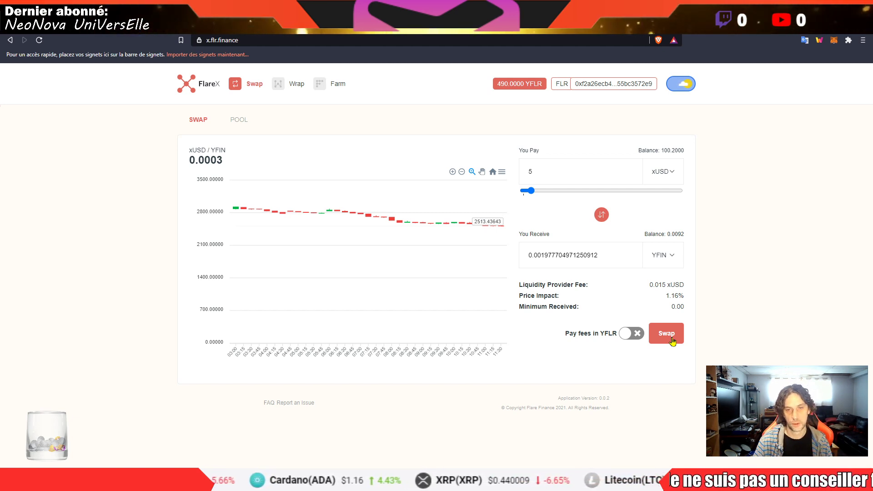
Swap the 5 xUSD for YFIN, confirm the transaction in MetaMask and dismiss the transaction notice.
click(671, 341)
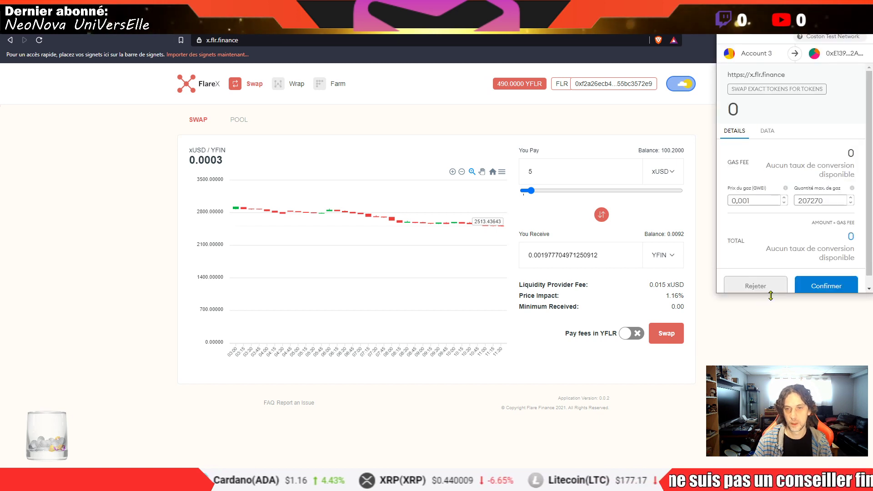
click(811, 286)
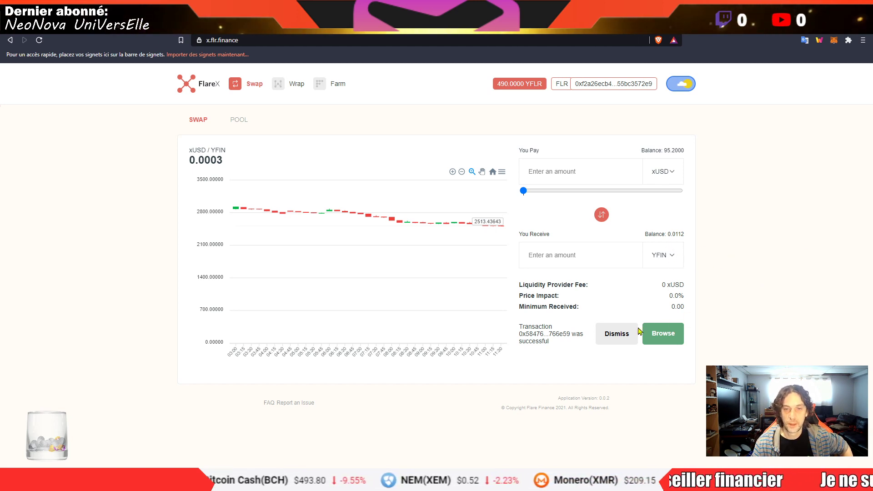
click(611, 335)
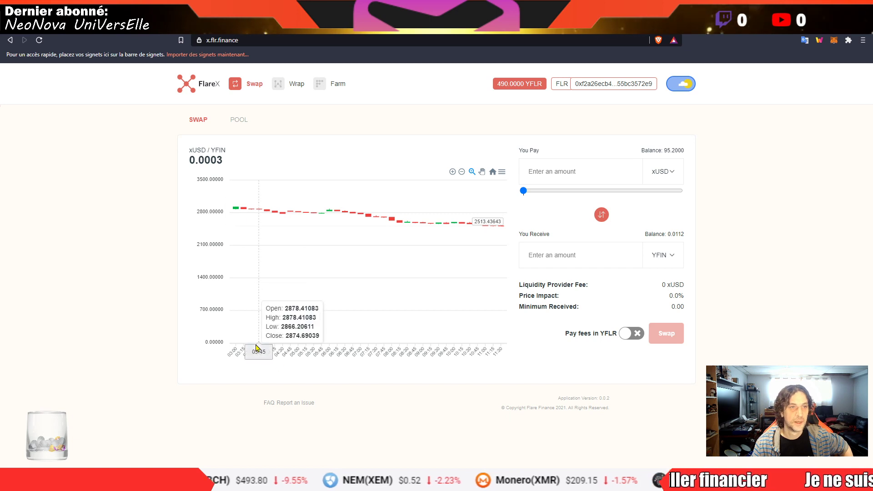
Open the Farm page and look over the available staking pools.
click(333, 85)
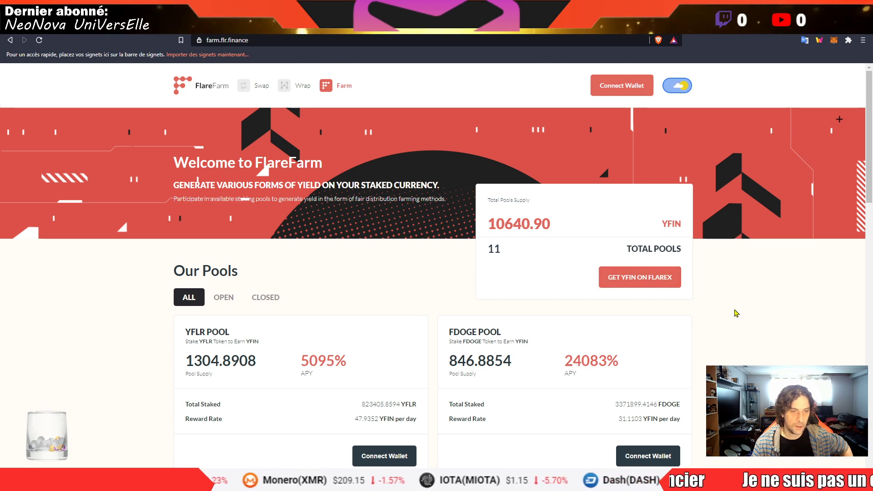
scroll(735, 312, down, 5)
scroll(736, 313, up, 4)
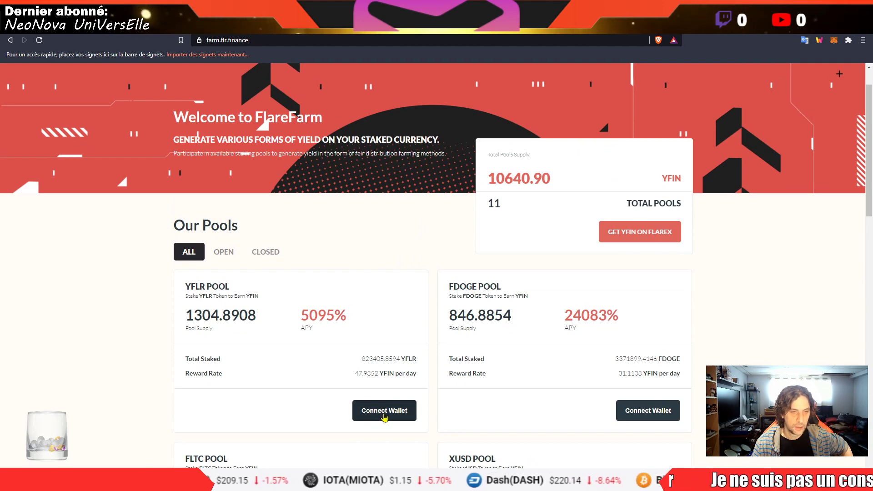
scroll(379, 267, up, 1)
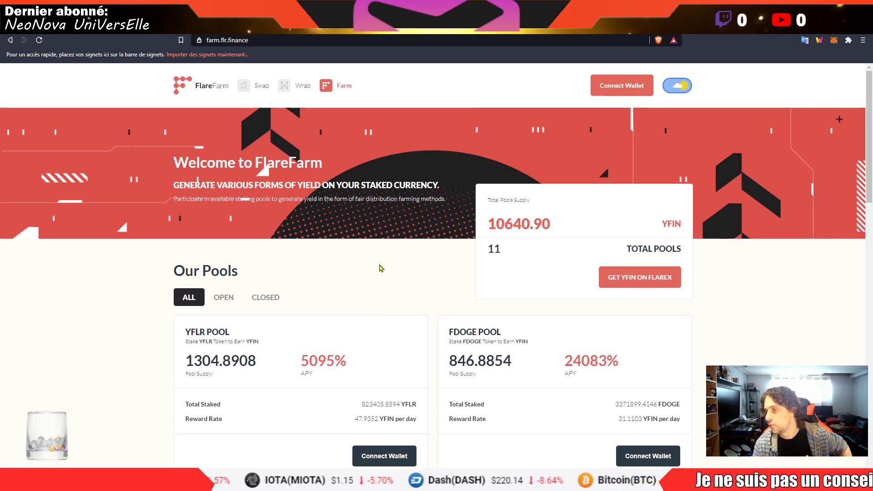
click(136, 25)
click(200, 25)
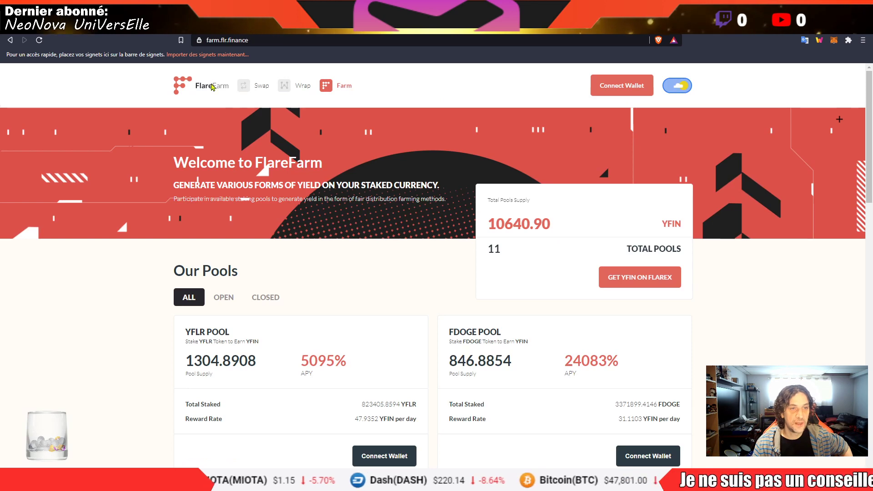
Go back to the Swap page and choose xUSD as the token to pay with for YFIN.
click(242, 87)
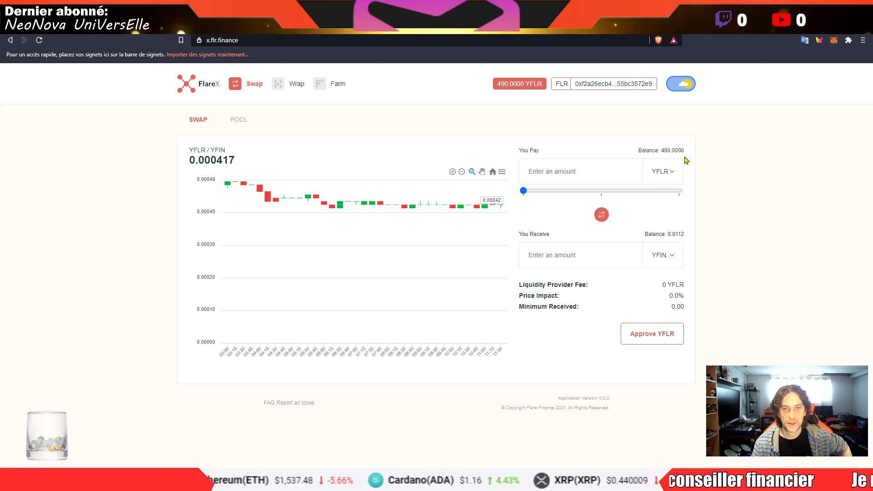
click(662, 172)
click(666, 235)
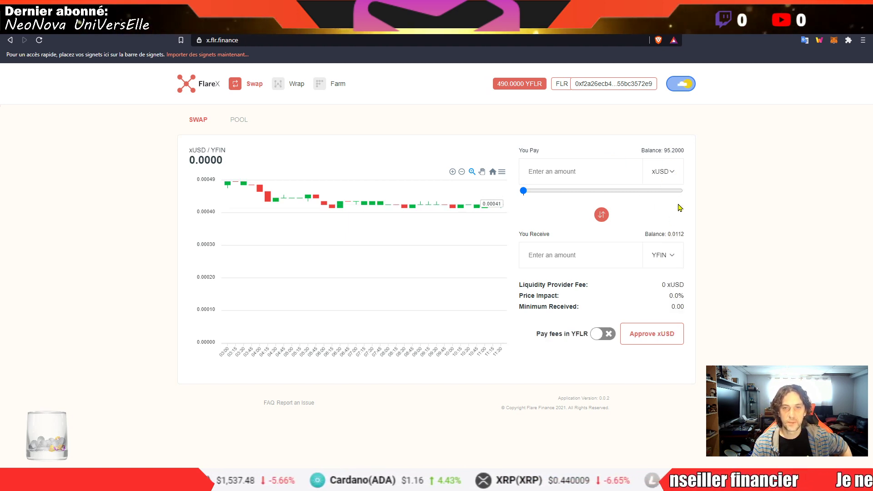